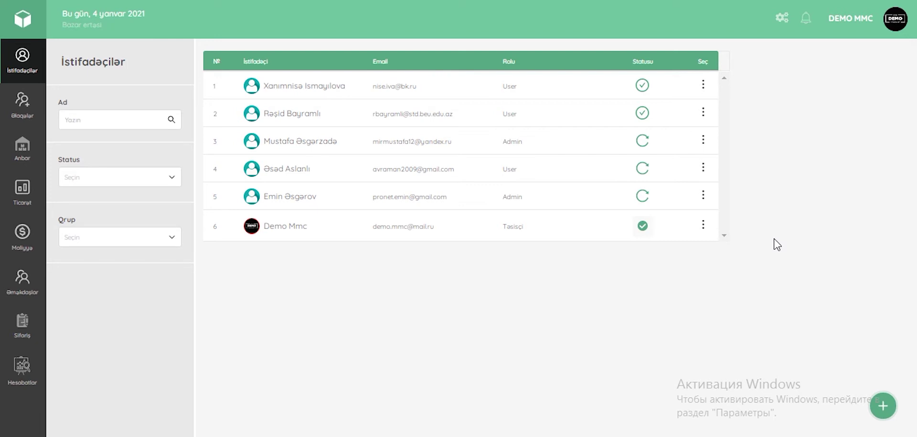
Step: Open the new user form, inspect its fields and the available user roles, and close it without saving
left_click(887, 407)
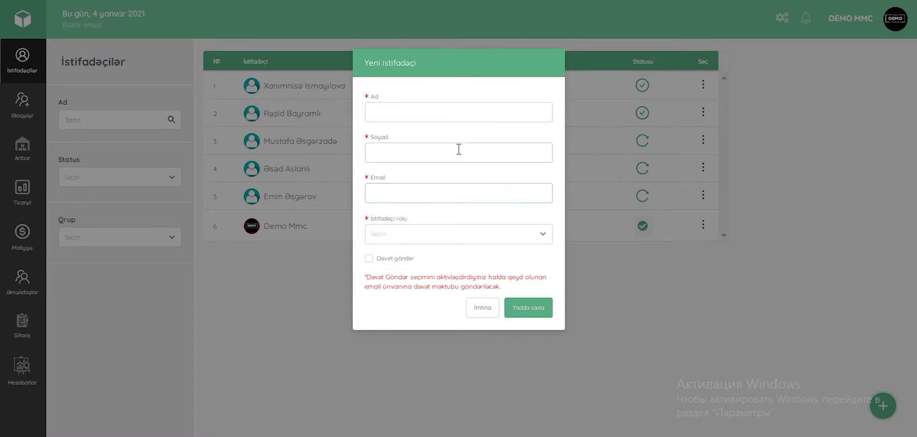
left_click(378, 112)
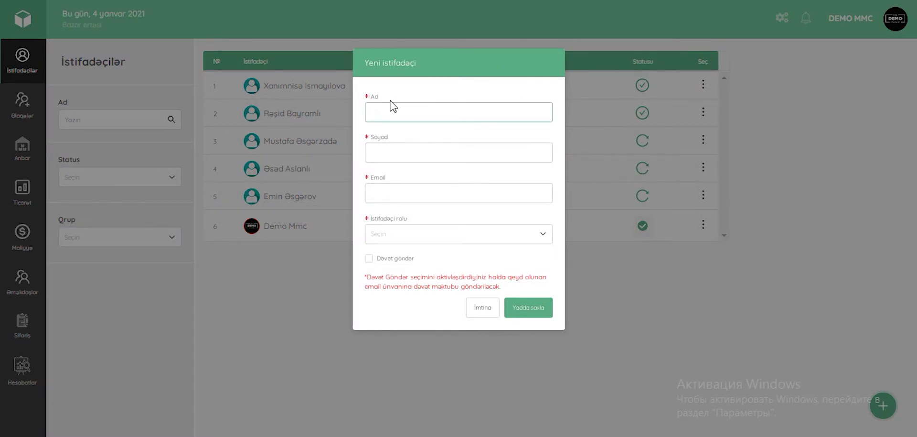
left_click(390, 161)
left_click(403, 197)
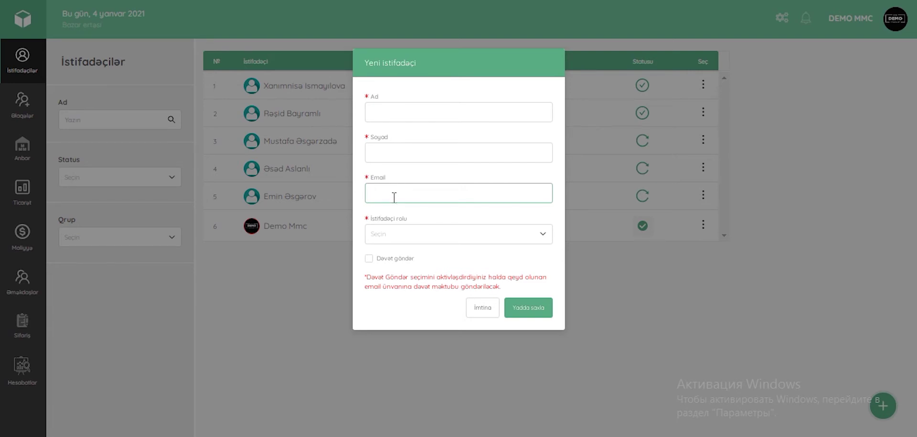
left_click(401, 235)
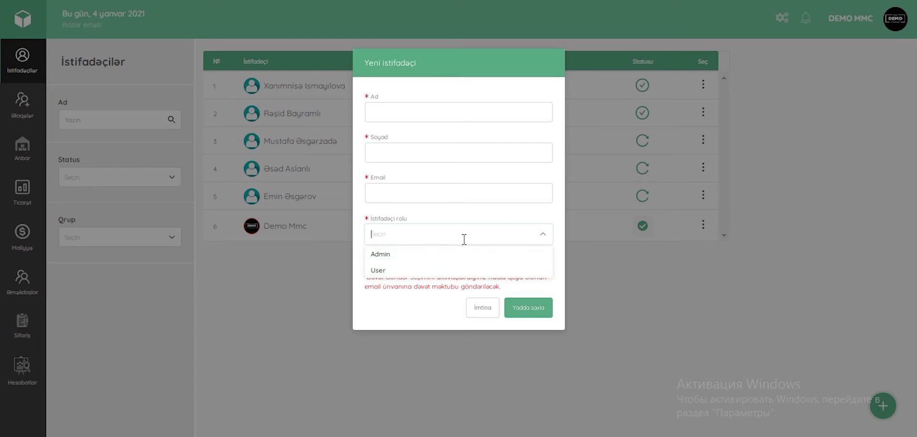
left_click(418, 301)
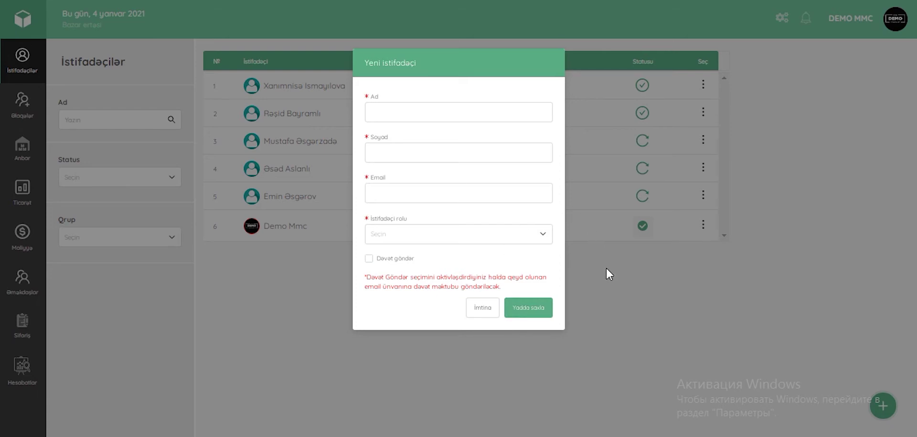
left_click(635, 271)
Step: Add and save a new user group named HRM in the İstifadəçi hüquqları settings
left_click(781, 18)
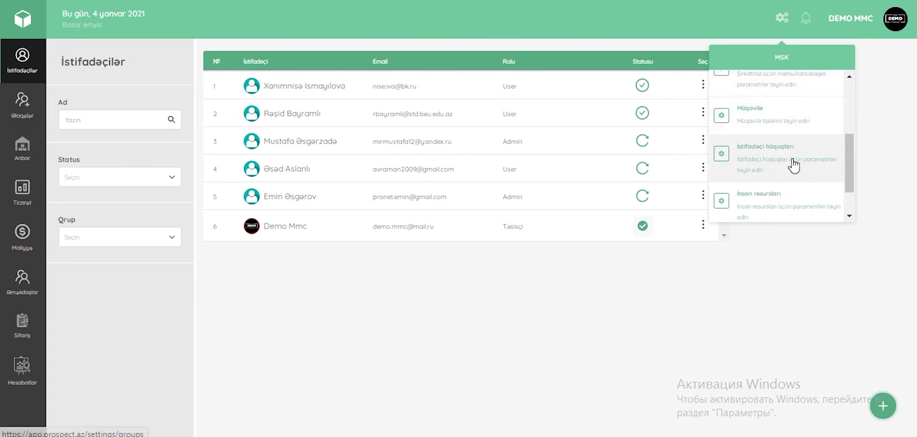
left_click(736, 160)
left_click(838, 146)
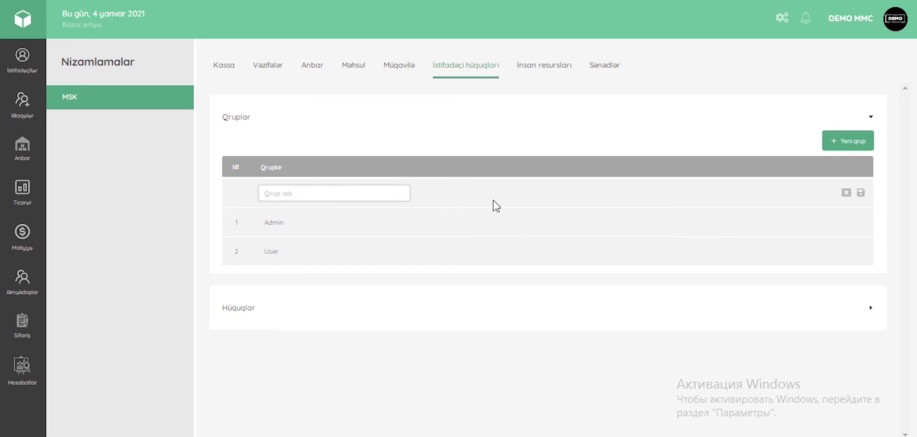
type("H")
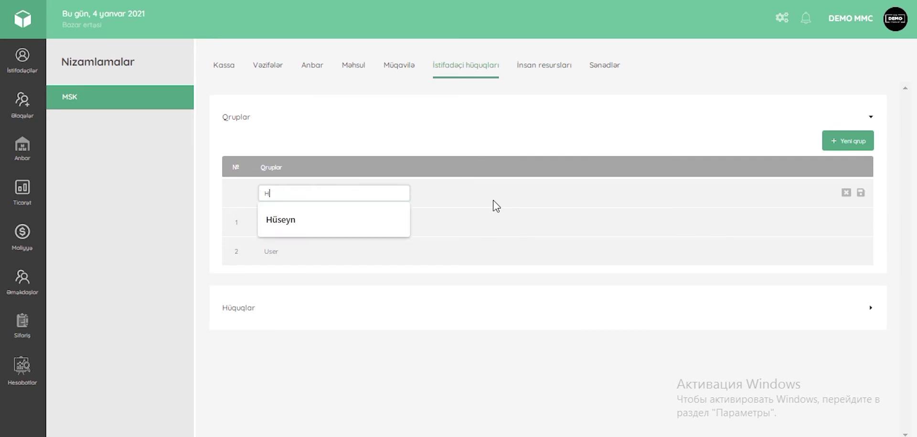
type("RM")
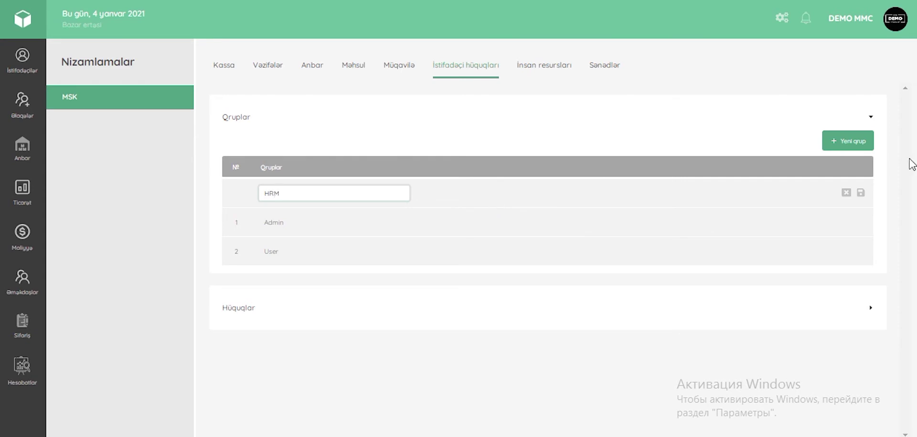
left_click(861, 193)
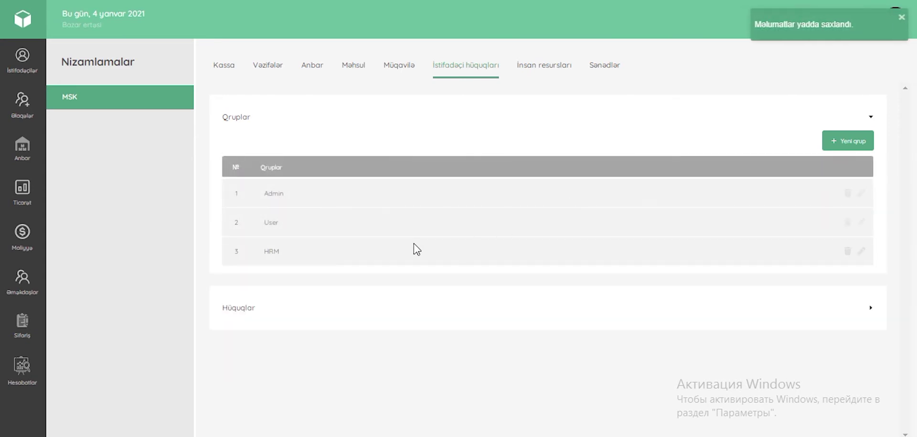
Step: Display the Hüquqlar permissions for the HRM group and expand its HRM section
left_click(268, 314)
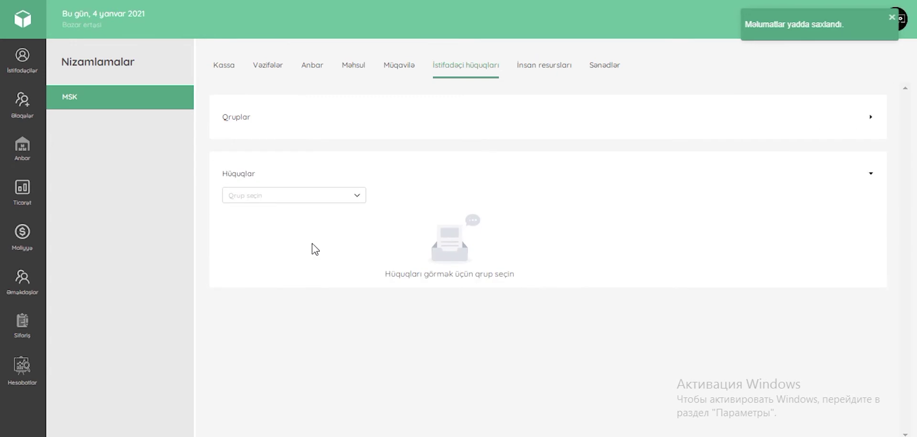
left_click(291, 199)
left_click(248, 246)
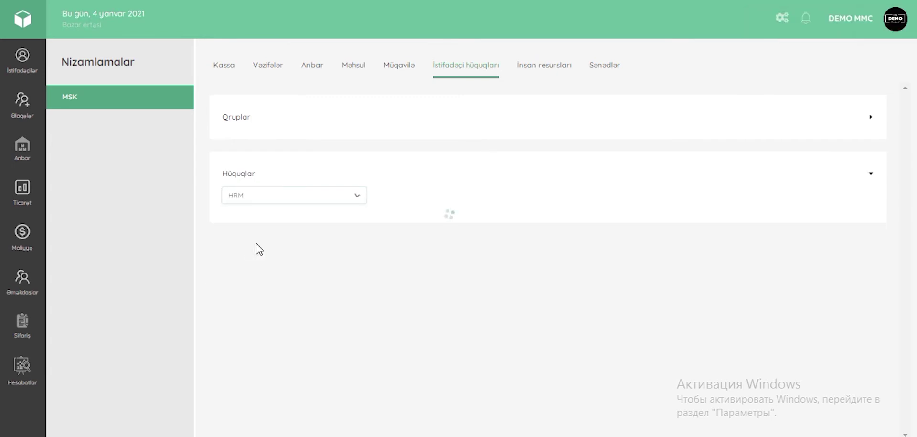
scroll(304, 236, "down", 1)
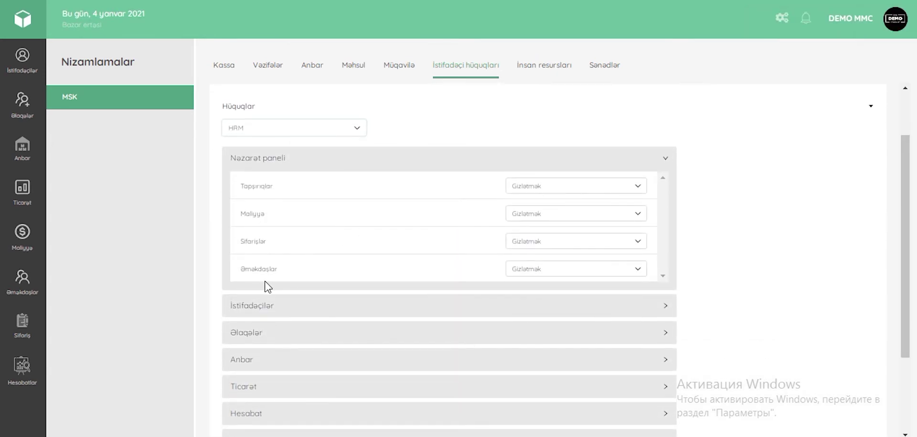
scroll(267, 286, "down", 2)
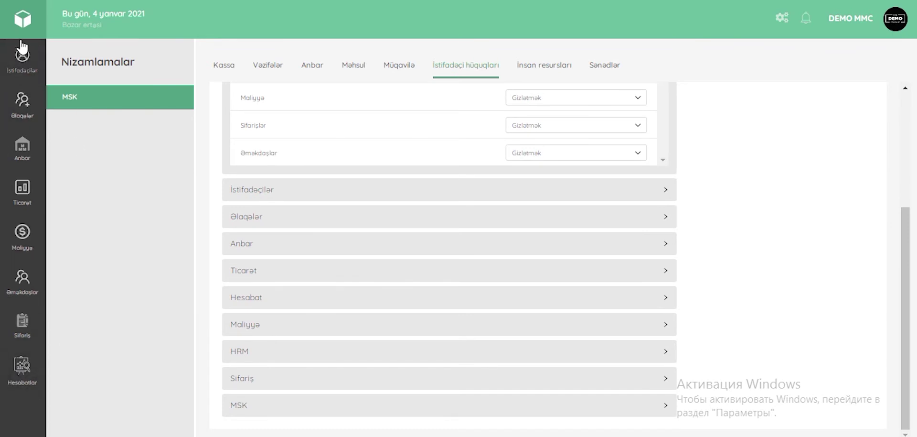
scroll(528, 132, "up", 1)
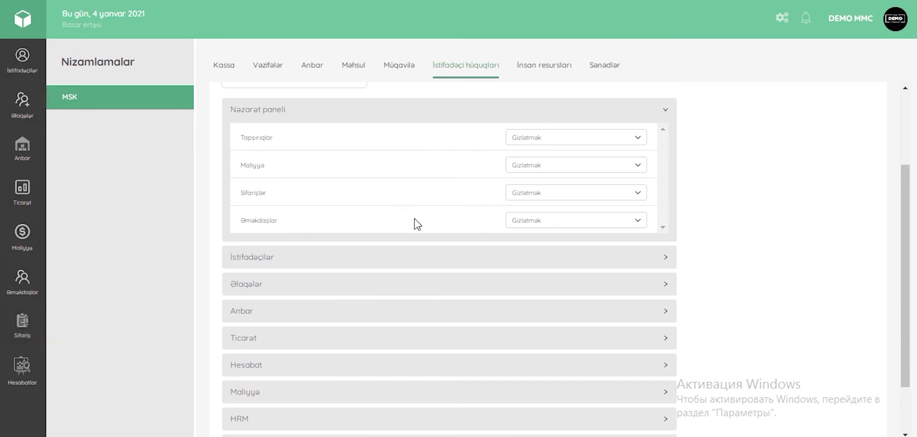
scroll(334, 234, "down", 1)
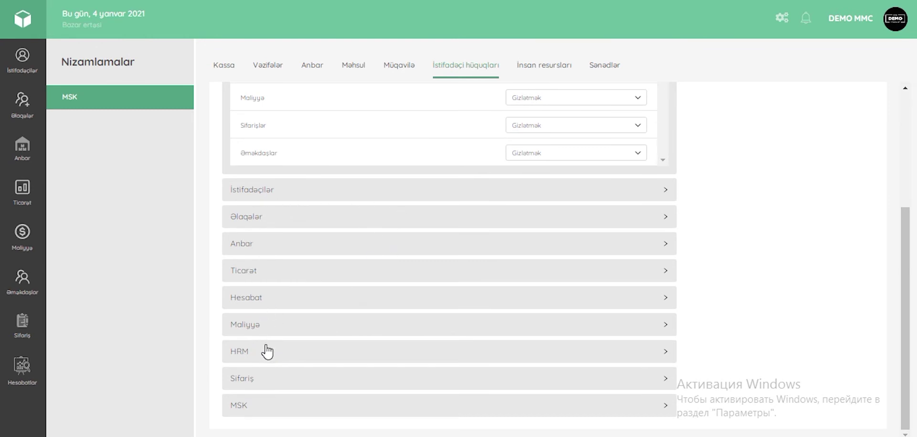
left_click(335, 351)
scroll(418, 276, "down", 4)
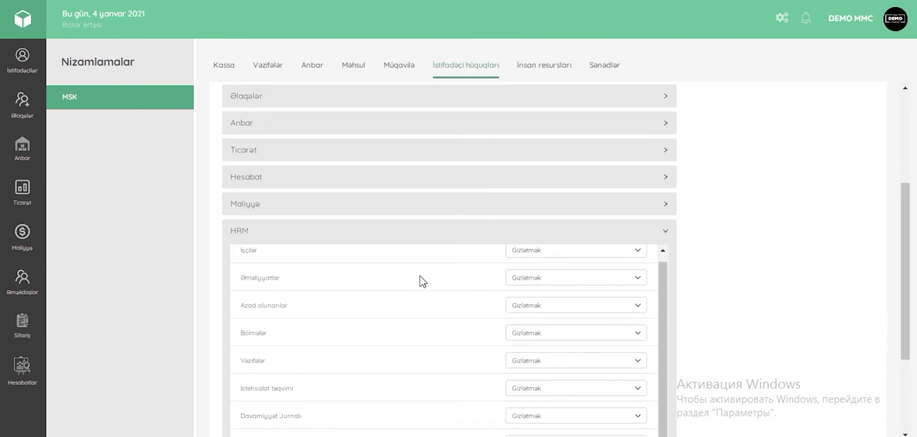
scroll(420, 259, "up", 4)
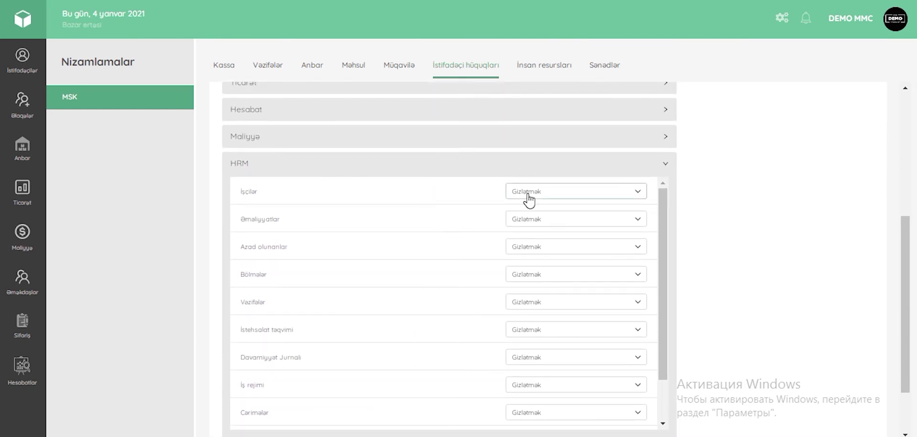
Step: Set the HRM group's İşçilər, Əməliyyatlar, Azad olunanlar and Bölmələr permissions to Tam
left_click(569, 196)
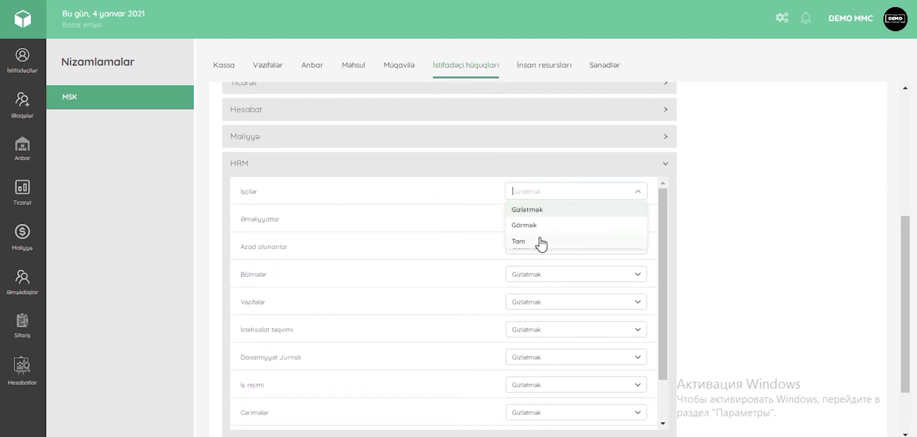
left_click(568, 230)
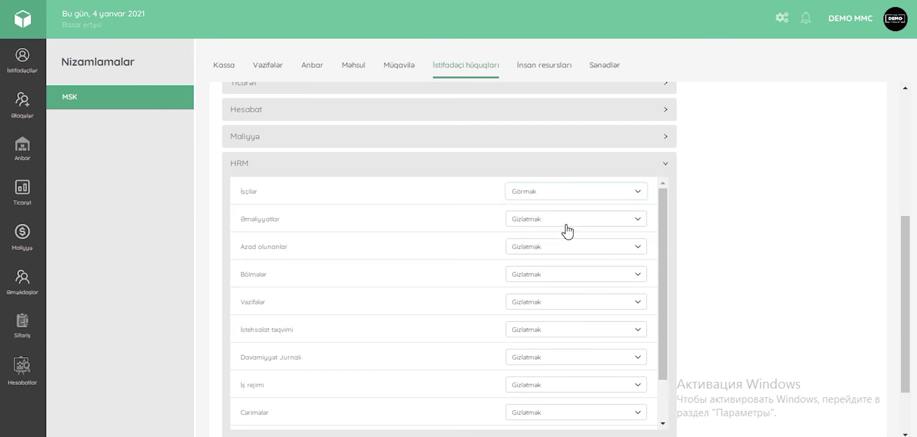
left_click(547, 196)
left_click(535, 241)
left_click(547, 219)
left_click(539, 269)
left_click(549, 247)
left_click(540, 296)
left_click(544, 274)
left_click(526, 319)
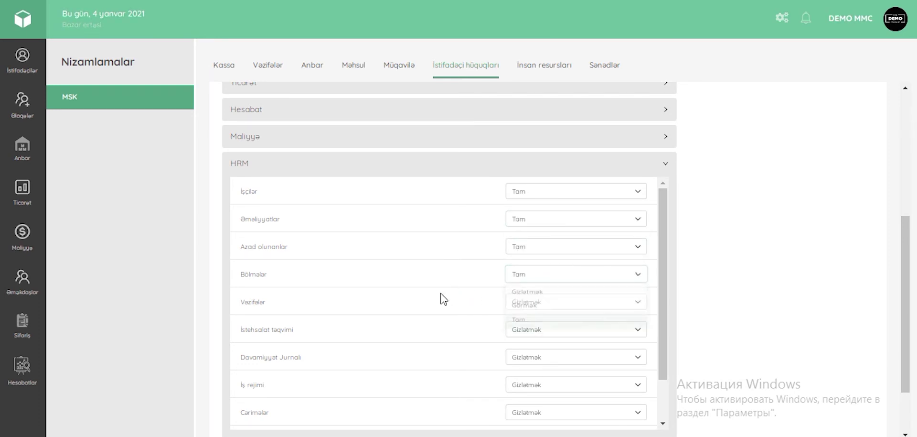
Step: Set the HRM group's Vəzifələr, İstehsalat təqvimi, Davamiyyət Jurnalı and İş rejimi permissions to Tam
scroll(473, 268, "down", 1)
left_click(552, 252)
left_click(521, 299)
left_click(528, 279)
left_click(526, 333)
left_click(530, 308)
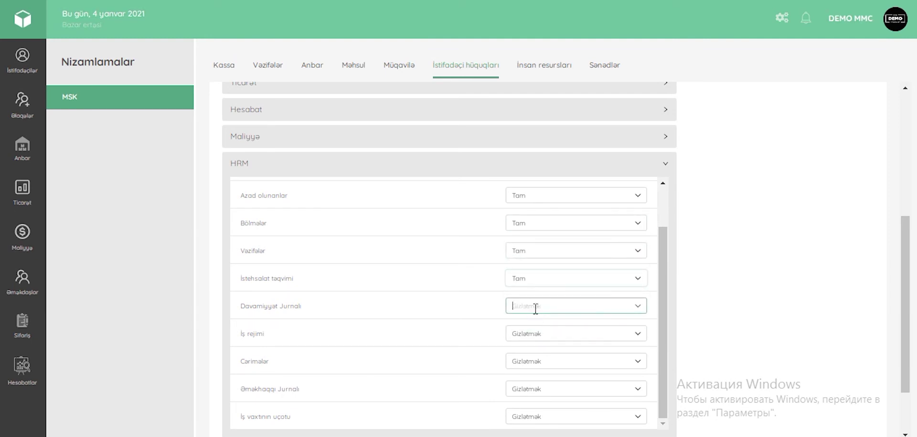
left_click(541, 355)
left_click(537, 336)
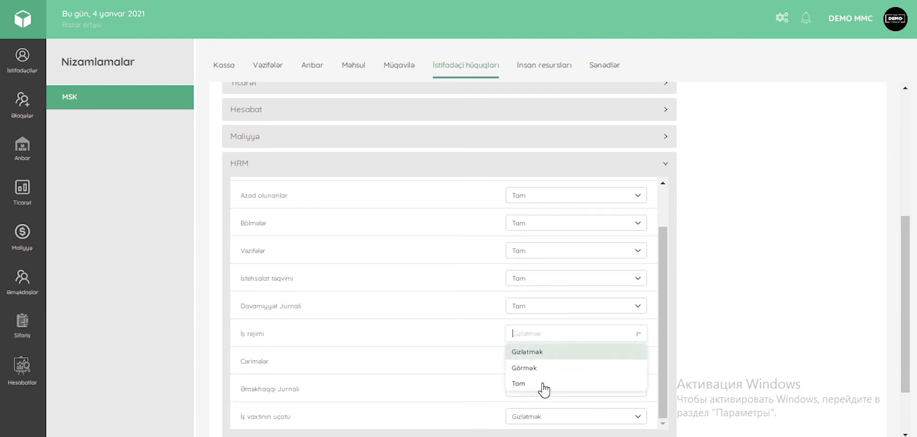
left_click(540, 386)
Step: Set the HRM group's Cərimələr, Əməkhaqqı Jurnalı and İş vaxtının uçotu permissions to Tam and review the section
left_click(539, 368)
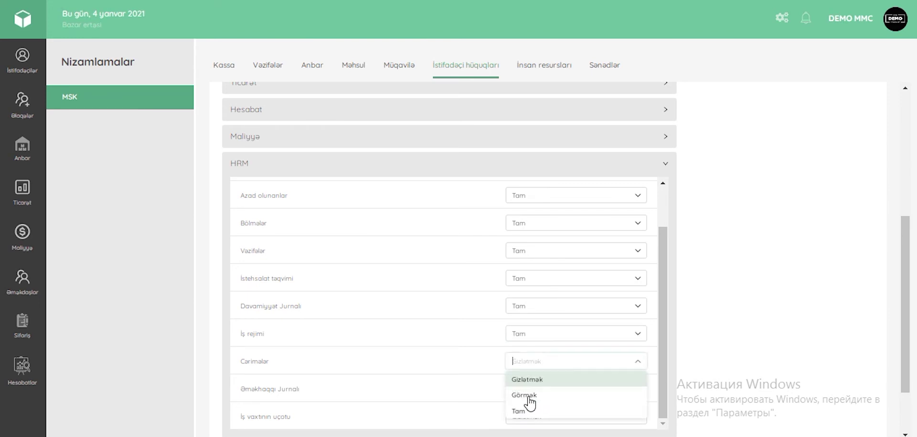
left_click(528, 413)
scroll(526, 382, "down", 2)
left_click(531, 315)
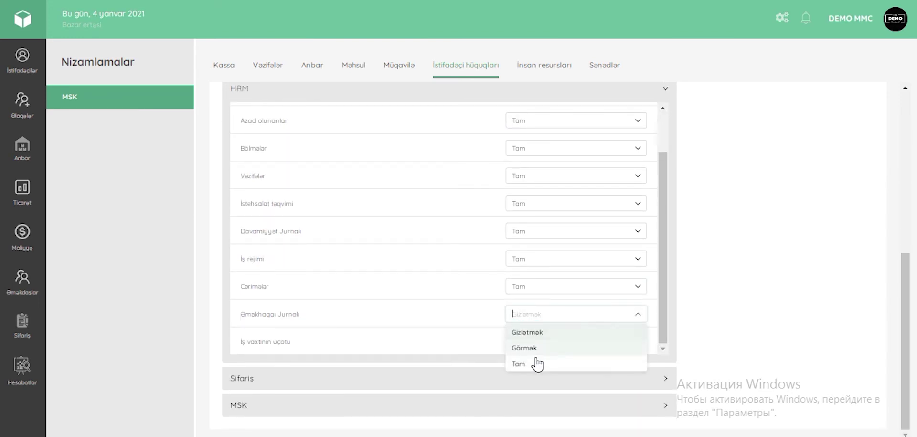
left_click(549, 362)
left_click(546, 342)
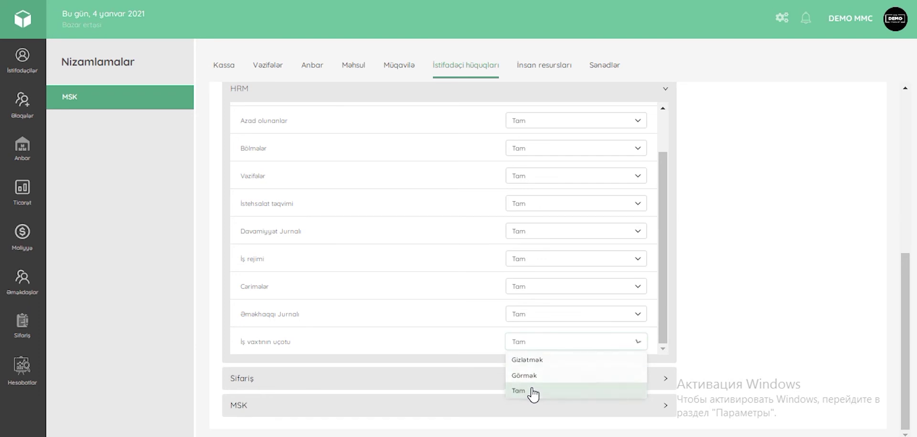
left_click(531, 391)
scroll(418, 246, "up", 2)
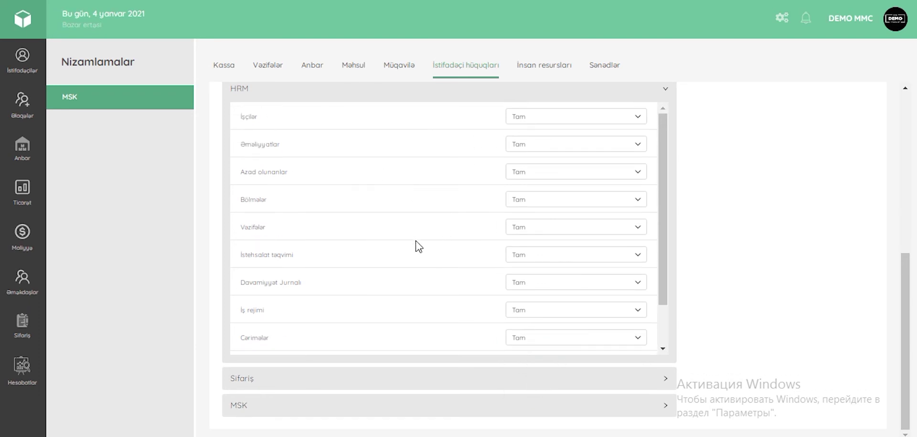
scroll(454, 225, "down", 2)
scroll(442, 226, "up", 2)
scroll(653, 223, "up", 4)
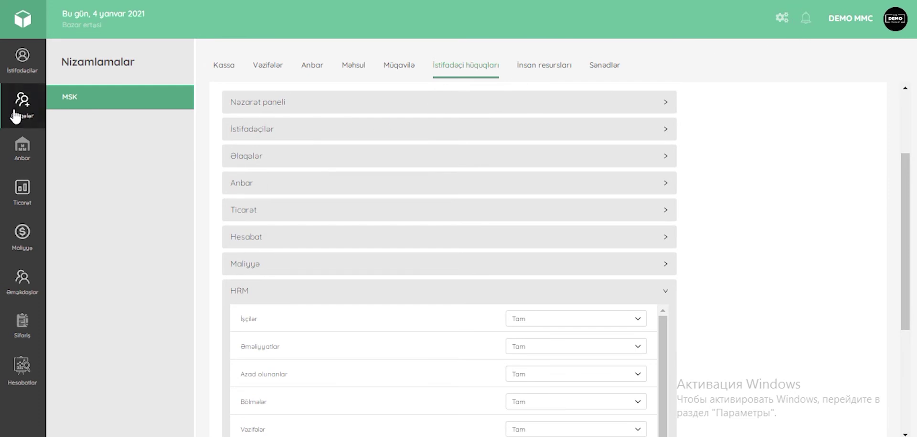
Step: Change the role of the second user in the İstifadəçilər list to HRM and save the change
left_click(19, 72)
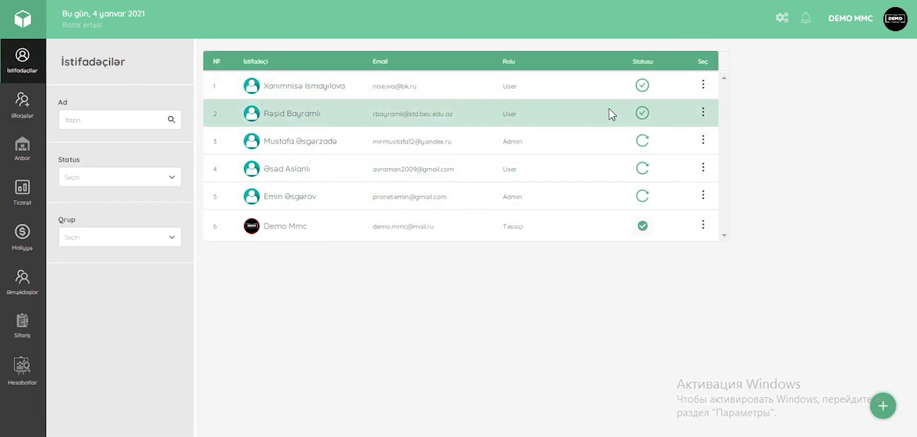
left_click(704, 113)
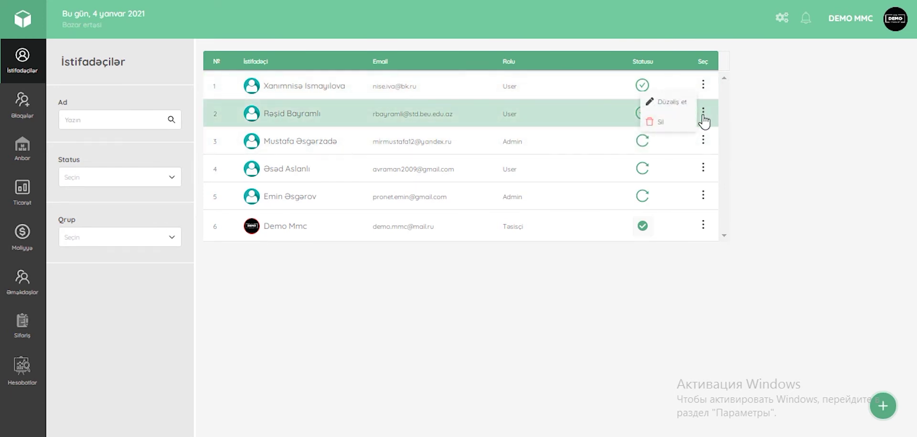
left_click(682, 109)
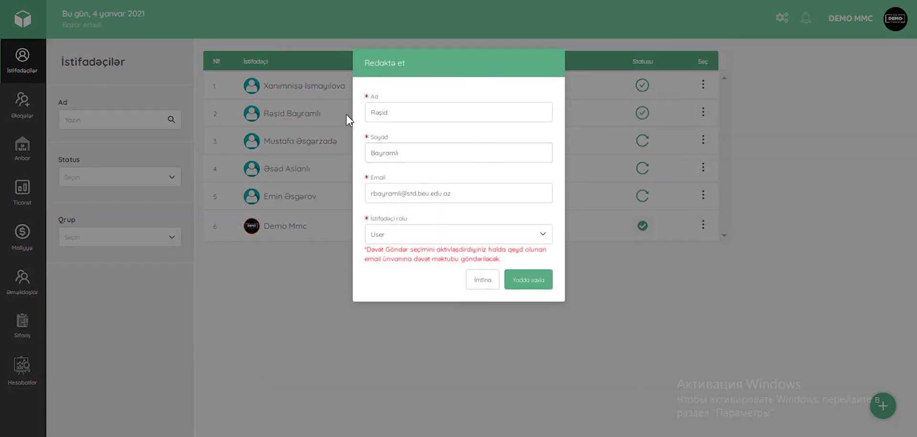
left_click(460, 228)
left_click(394, 289)
left_click(540, 279)
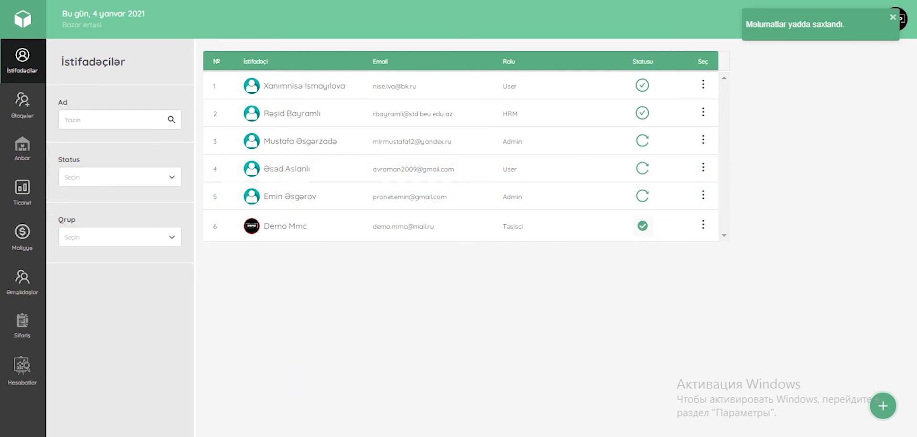
Step: In the browser window signed in as the reassigned user, reload the page and open the Əməkdaşlar section
mouse_move(213, 436)
left_click(312, 351)
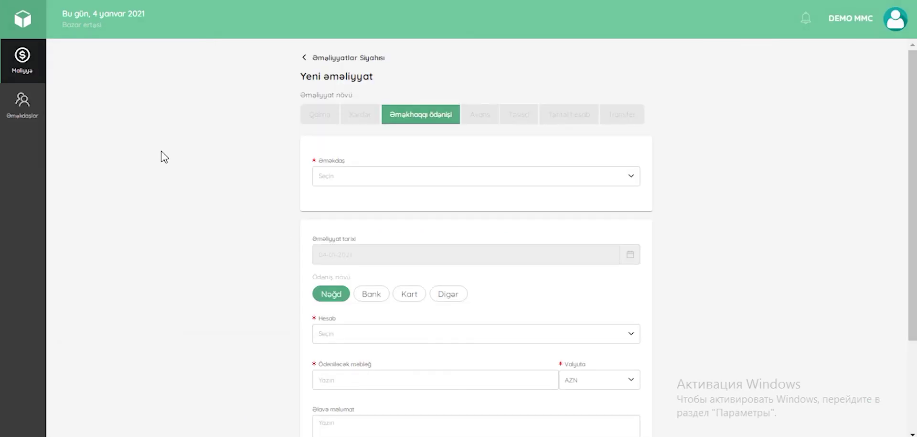
left_click(46, 79)
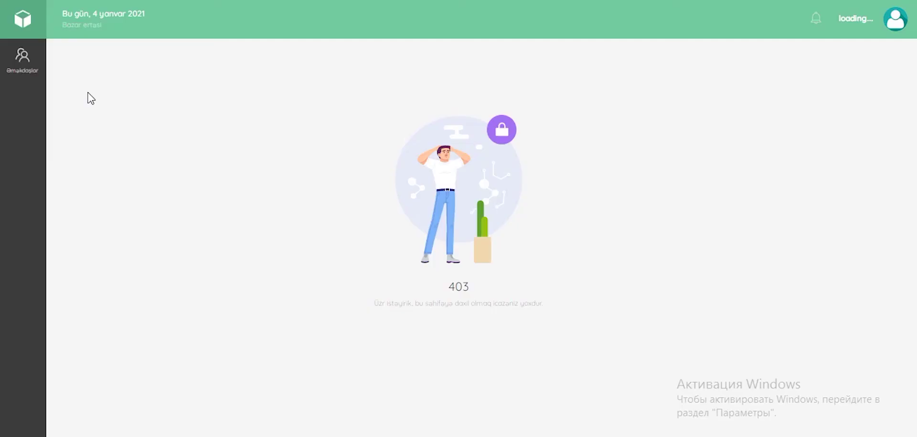
left_click(21, 59)
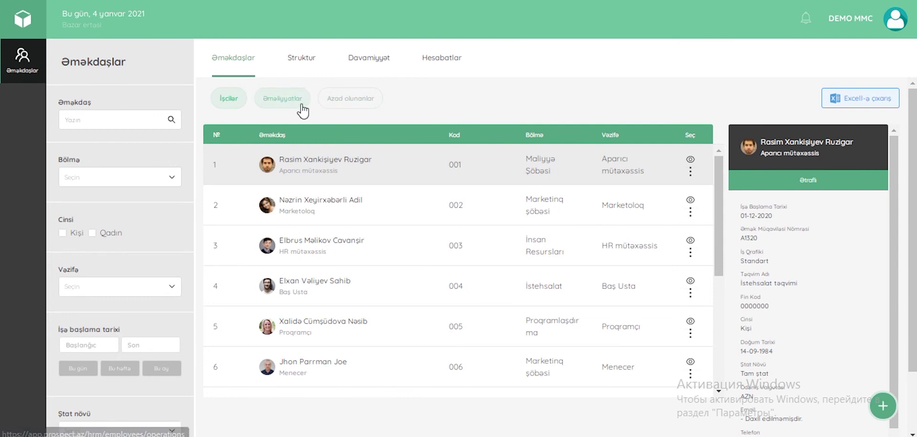
Step: As the reassigned user, view the Əməliyyatlar and İşçilər lists and open the Struktur page
left_click(284, 100)
left_click(226, 100)
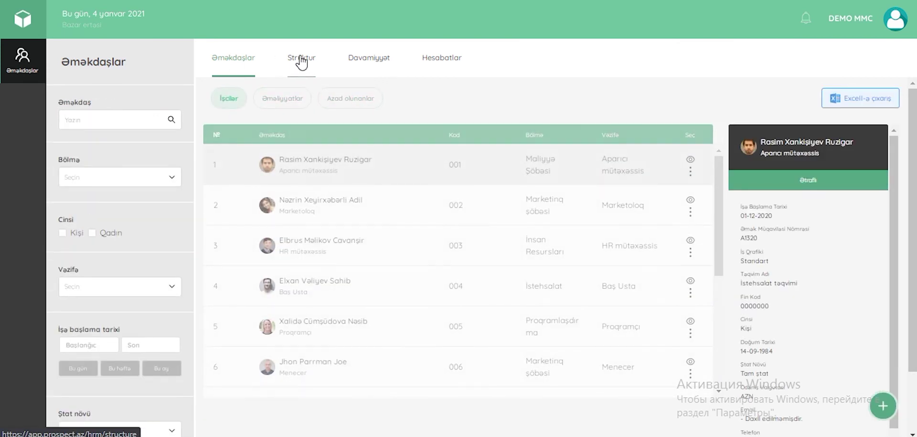
left_click(302, 59)
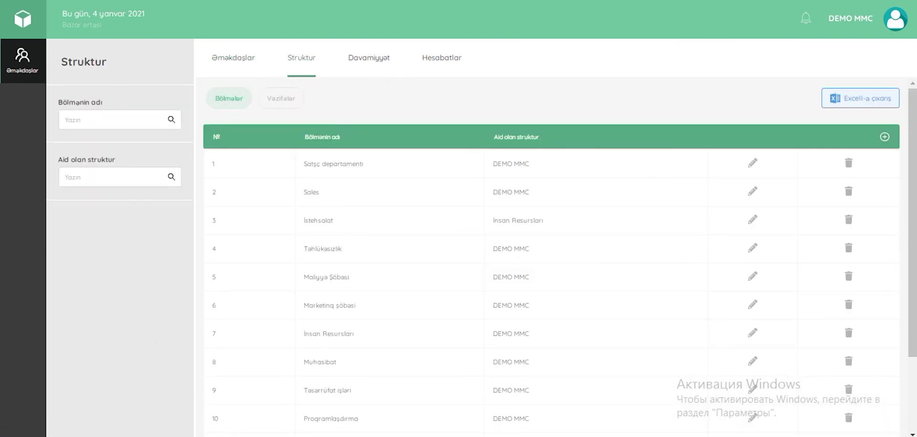
Step: Switch to the administrator's browser window, view the Maliyyə section and return to the İstifadəçilər list
left_click(153, 402)
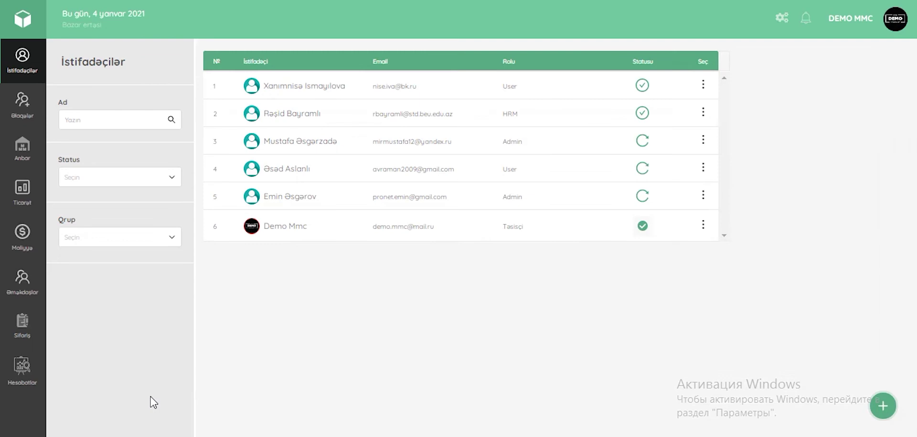
left_click(25, 256)
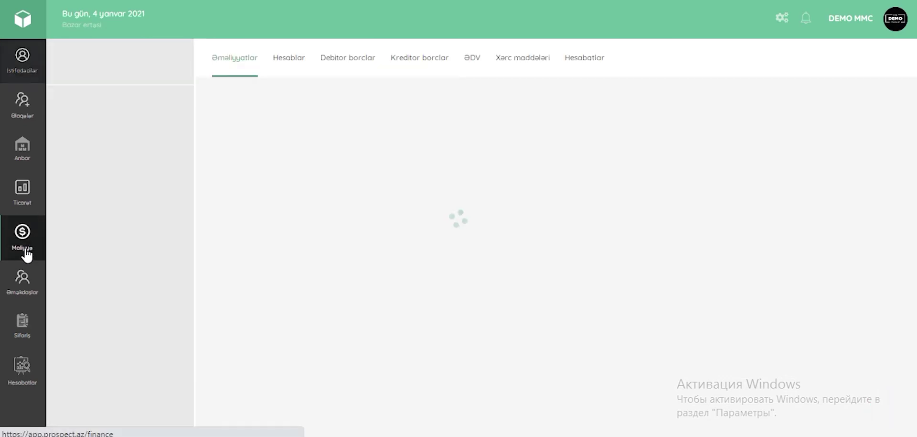
left_click(21, 73)
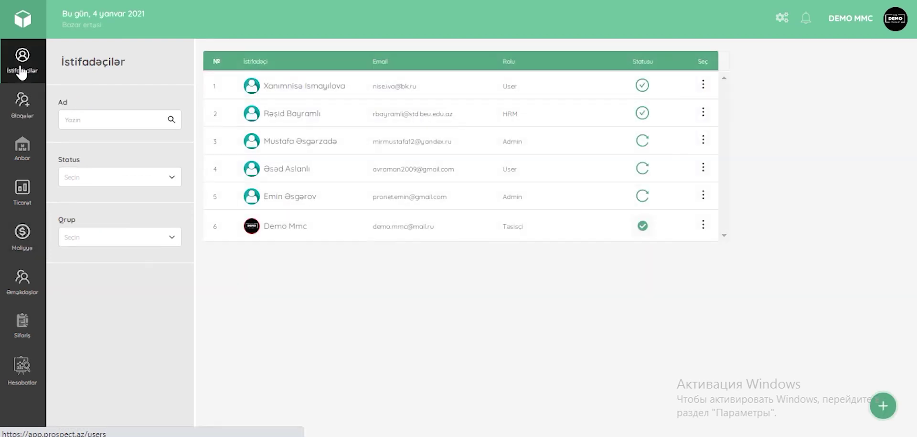
Step: Open the HRM group's Maliyyə permissions in the İstifadəçi hüquqları settings
left_click(784, 18)
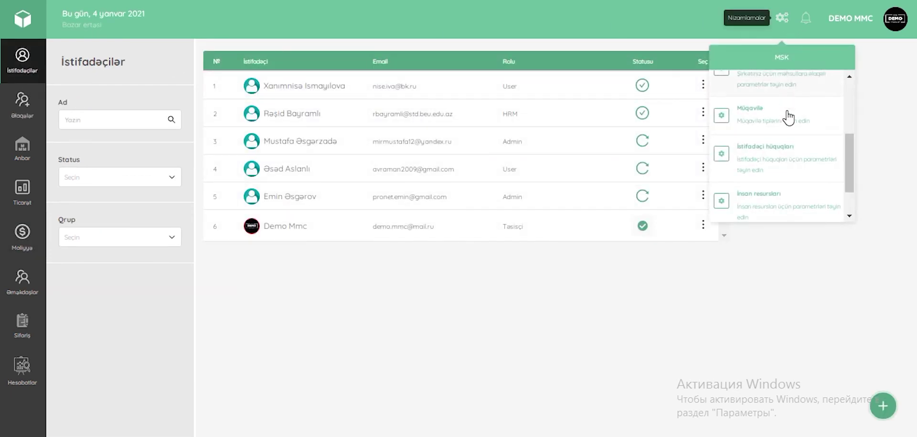
left_click(784, 155)
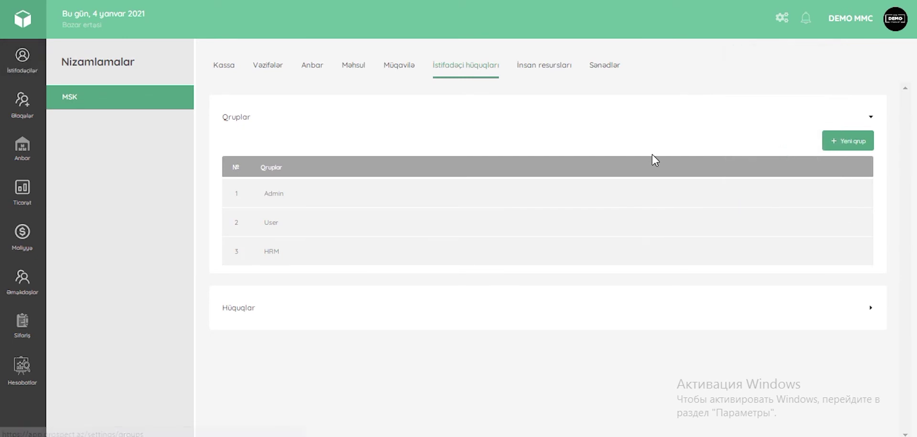
left_click(282, 309)
left_click(332, 207)
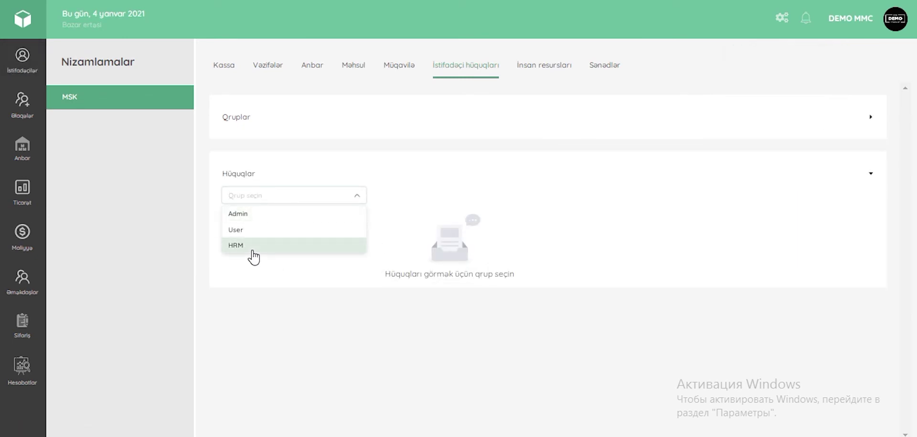
left_click(308, 245)
scroll(347, 210, "down", 2)
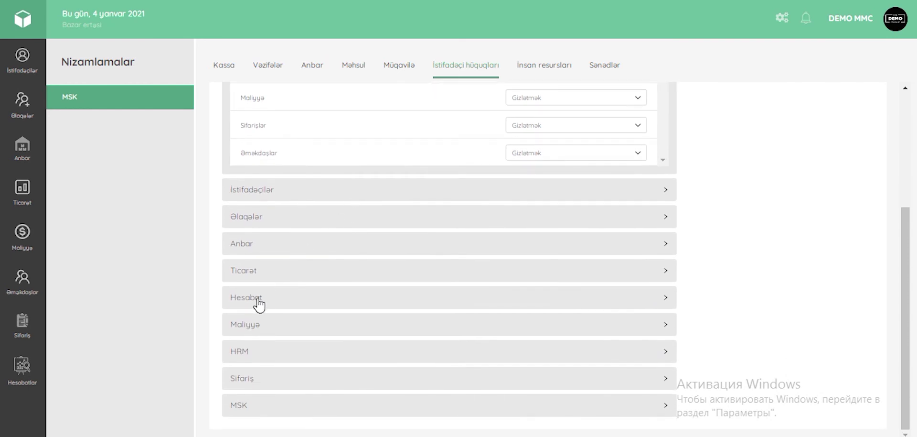
left_click(299, 334)
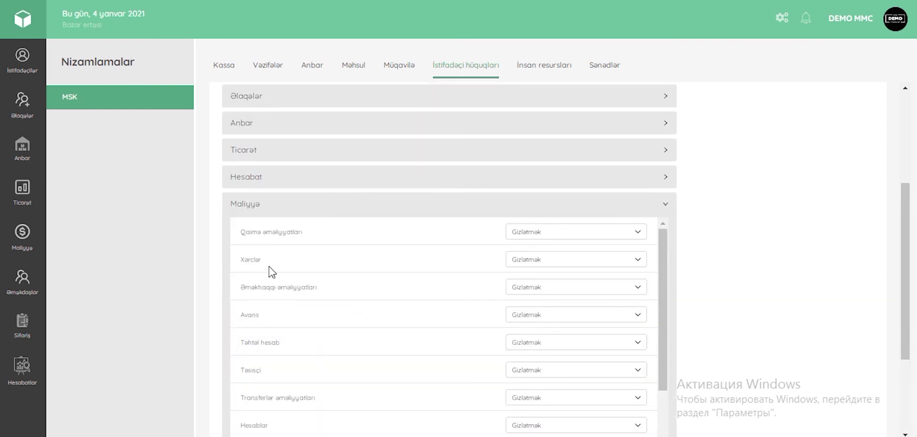
Step: Set the HRM group's Əməkhaqqı əməliyyatları permission to Tam and review the other Maliyyə permissions
left_click(538, 291)
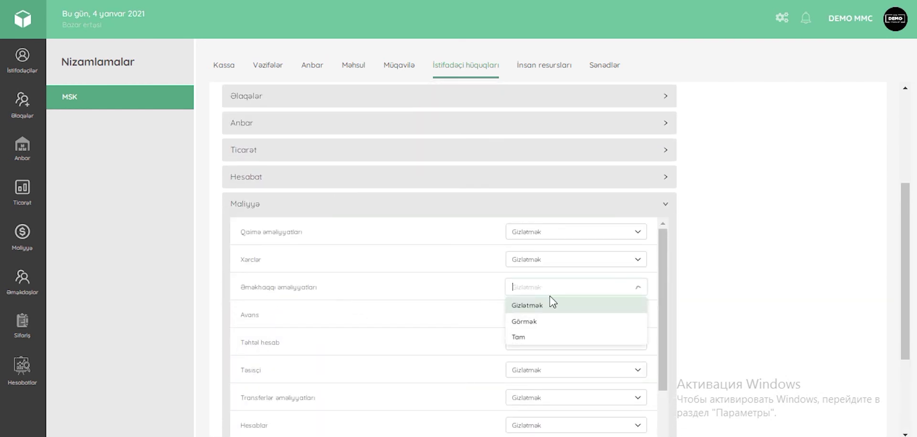
left_click(545, 336)
scroll(405, 295, "down", 1)
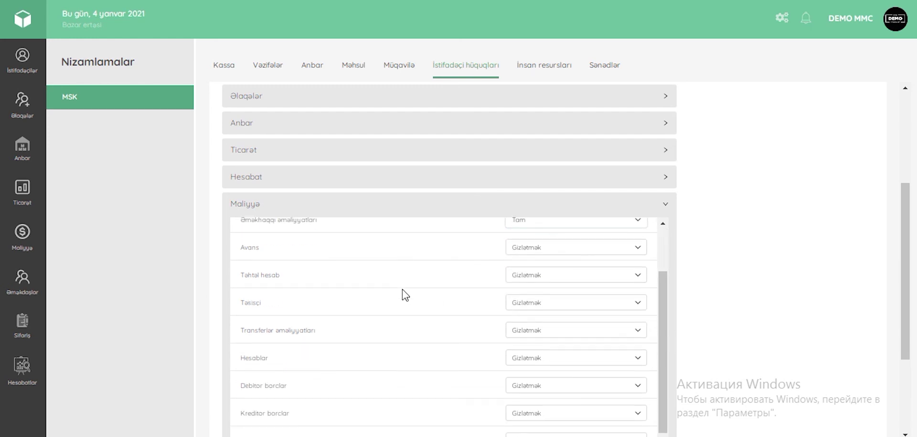
scroll(368, 308, "down", 5)
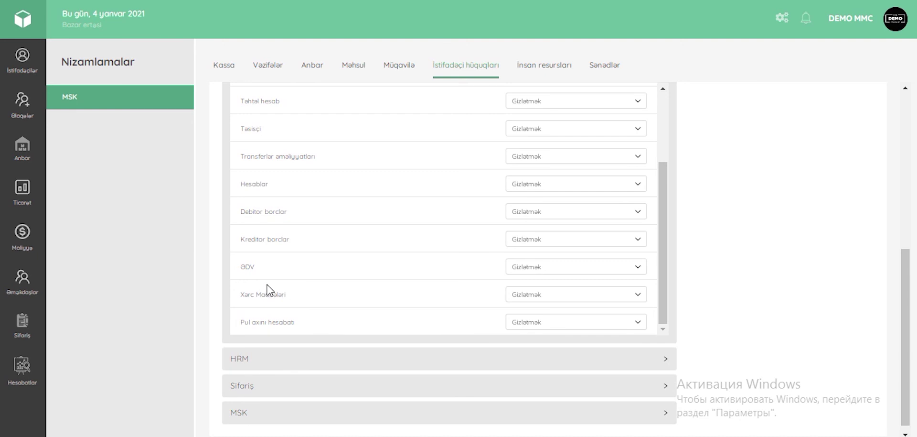
left_click(533, 322)
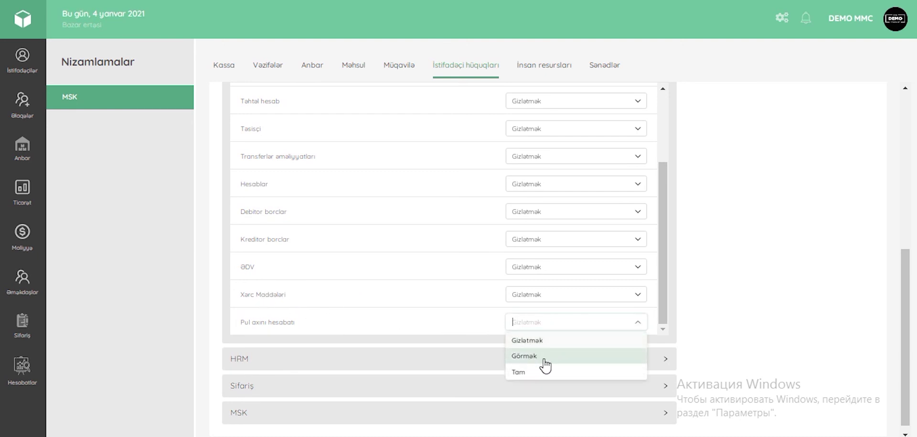
scroll(575, 253, "up", 5)
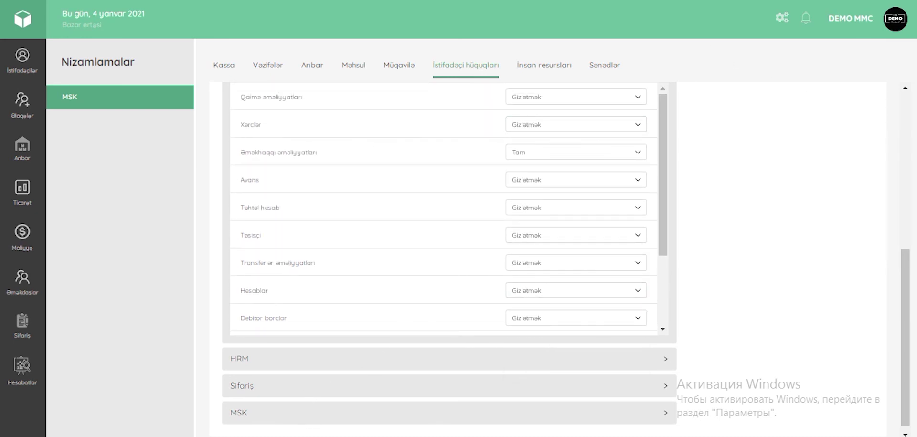
Step: In the reassigned user's window, reload the page and check which types a new Maliyyə operation offers, returning to the administrator's window
left_click(291, 380)
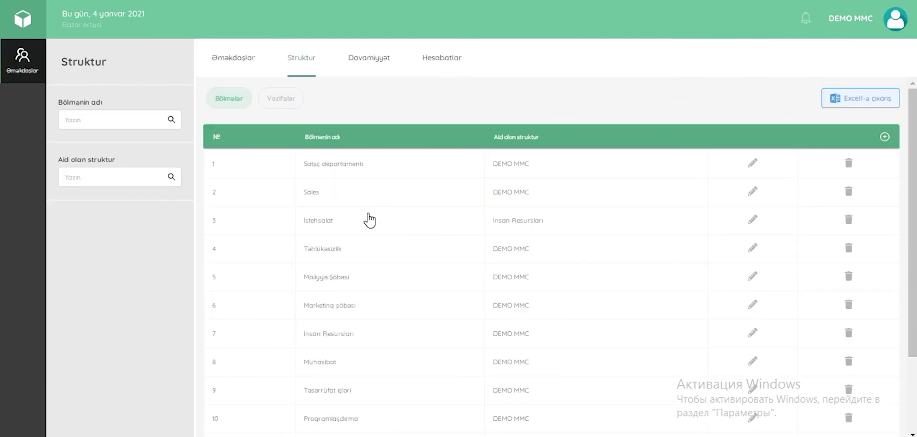
left_click(370, 220)
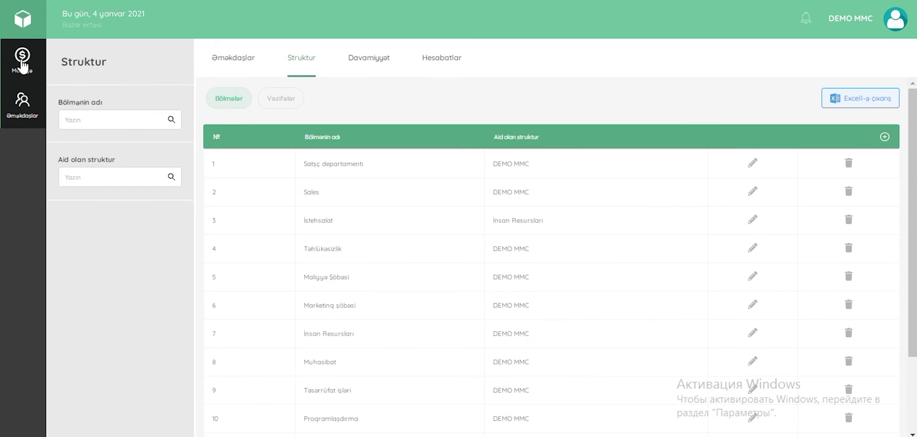
left_click(23, 62)
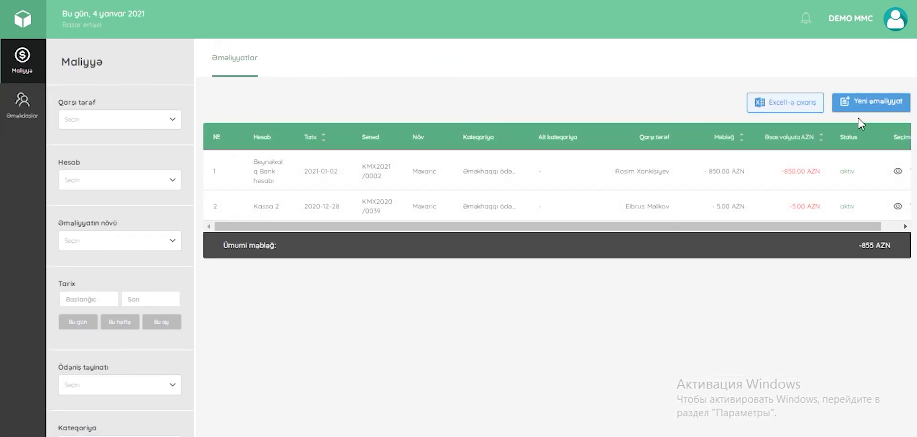
left_click(869, 108)
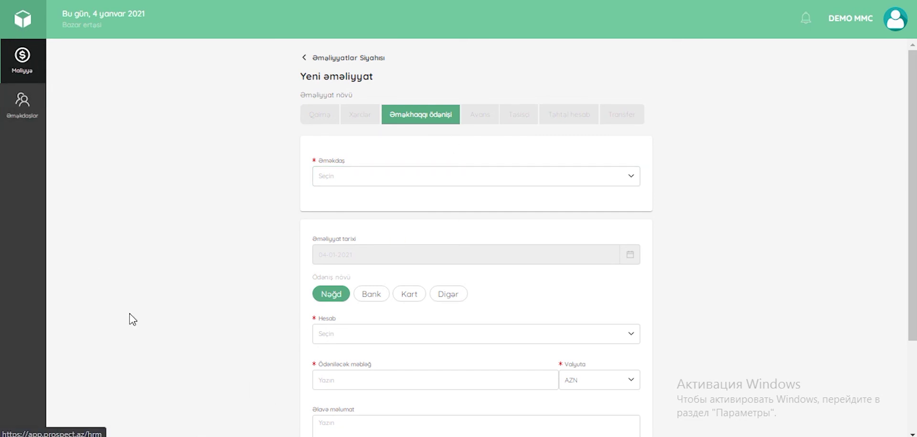
left_click(136, 382)
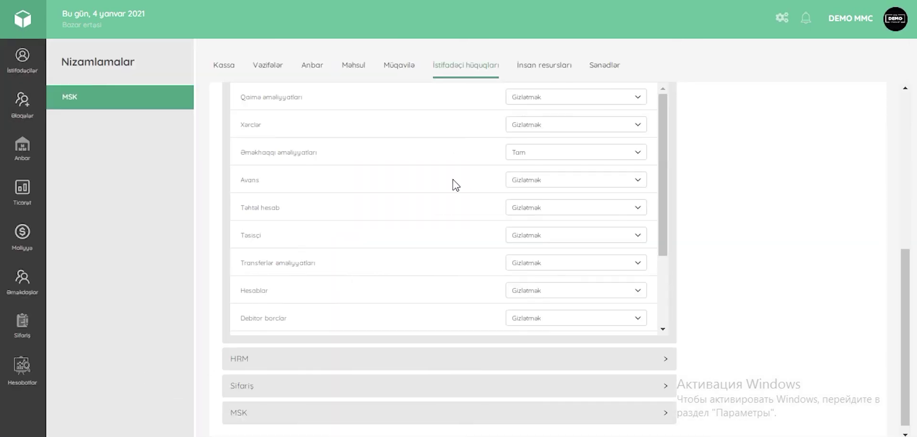